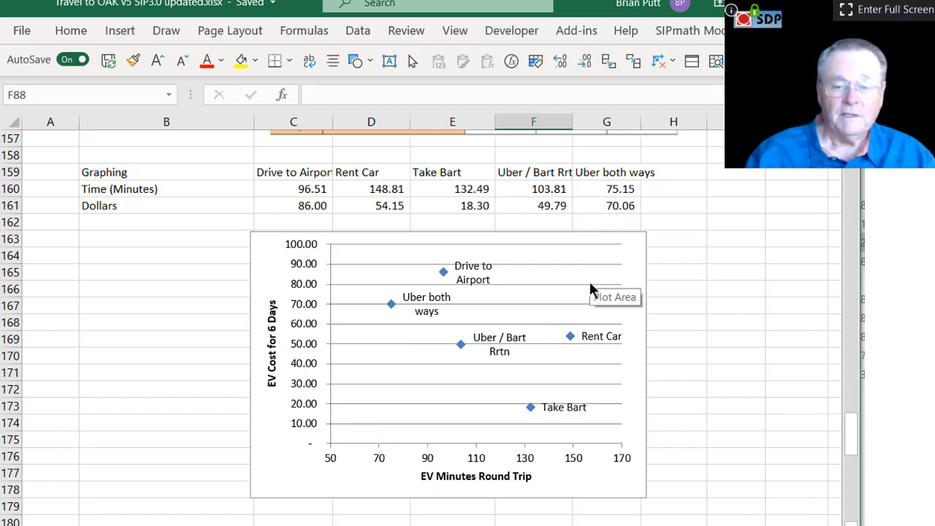
Examine the Take Bart, Rent Car, Uber / Bart and Drive to Airport points on the cost versus minutes scatter chart.
mouse_move(531, 411)
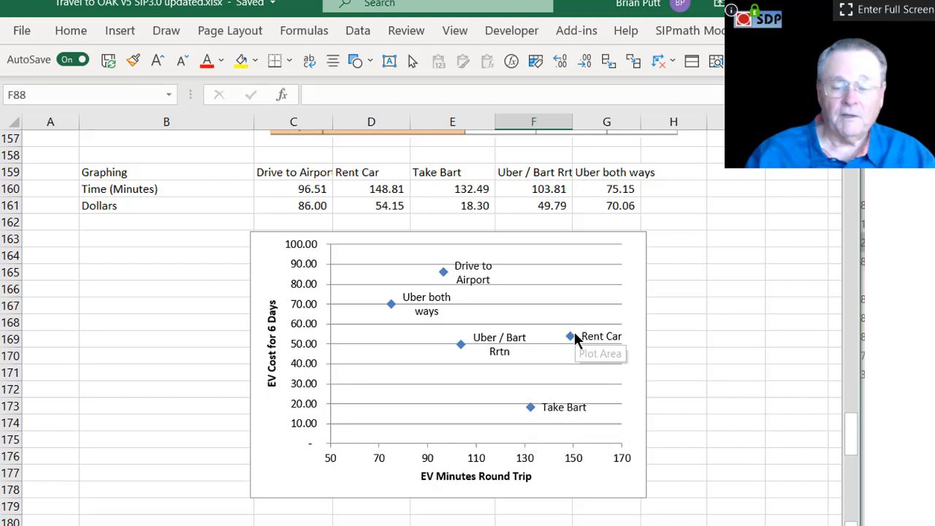
mouse_move(574, 338)
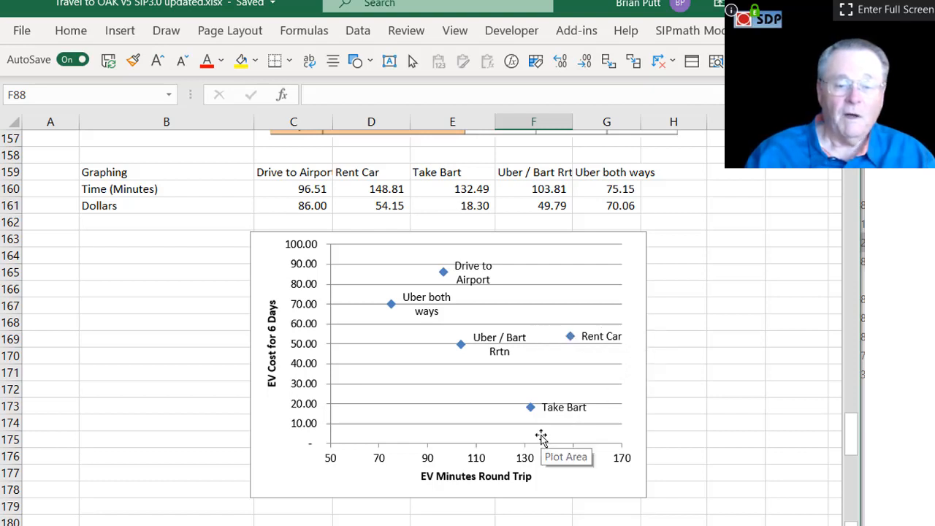
mouse_move(465, 345)
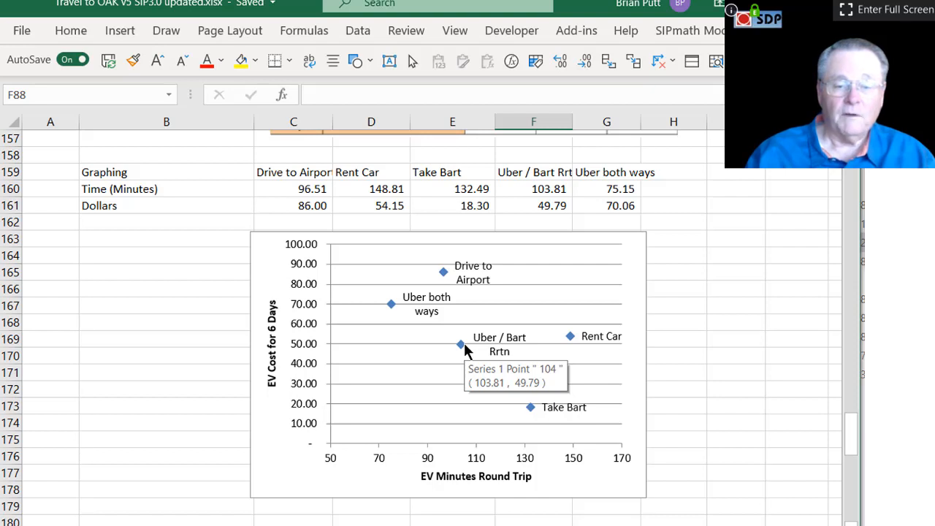
mouse_move(447, 278)
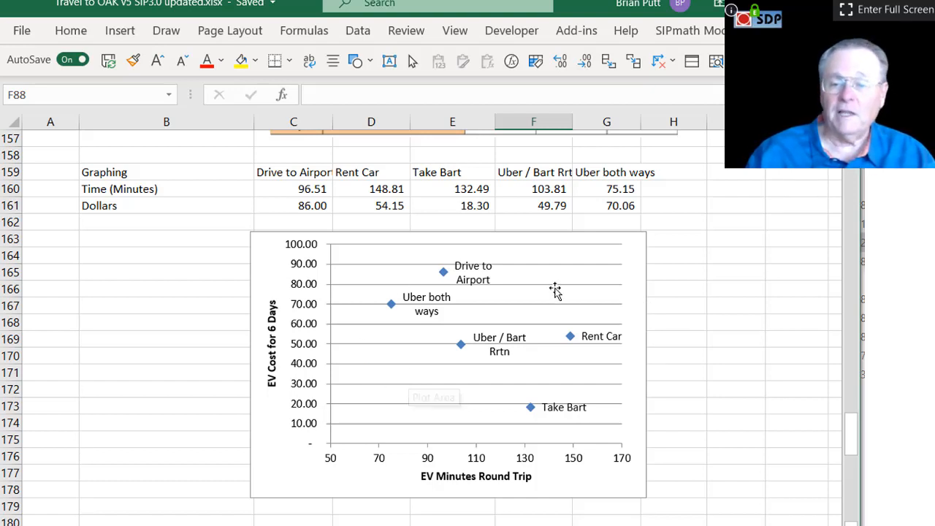
Split the worksheet at row 153, showing the Inputs section in the upper pane and the graphing table with its scatter chart below.
left_click_drag(849, 441, 852, 424)
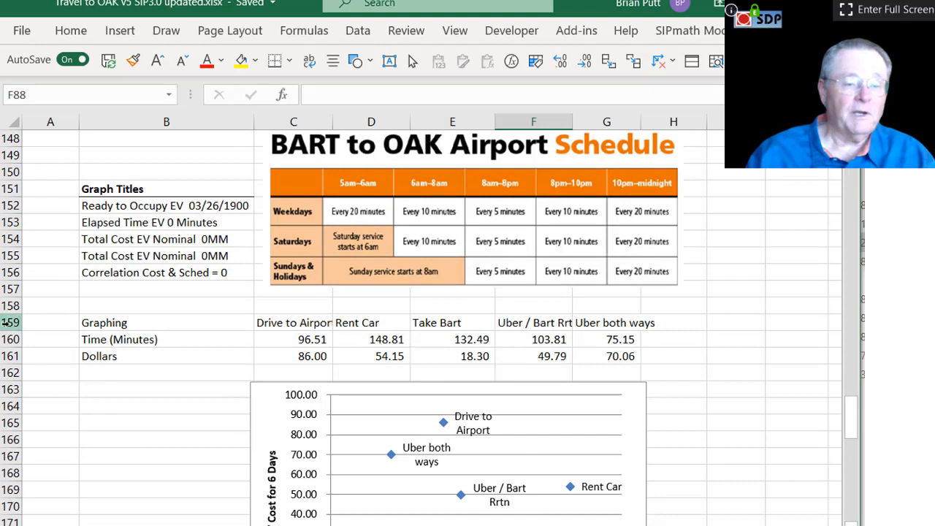
left_click(8, 223)
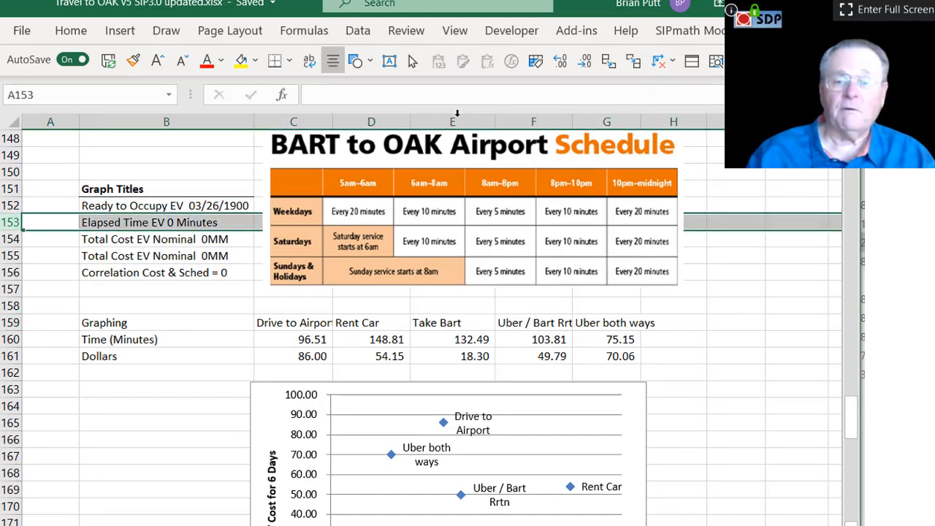
left_click(692, 62)
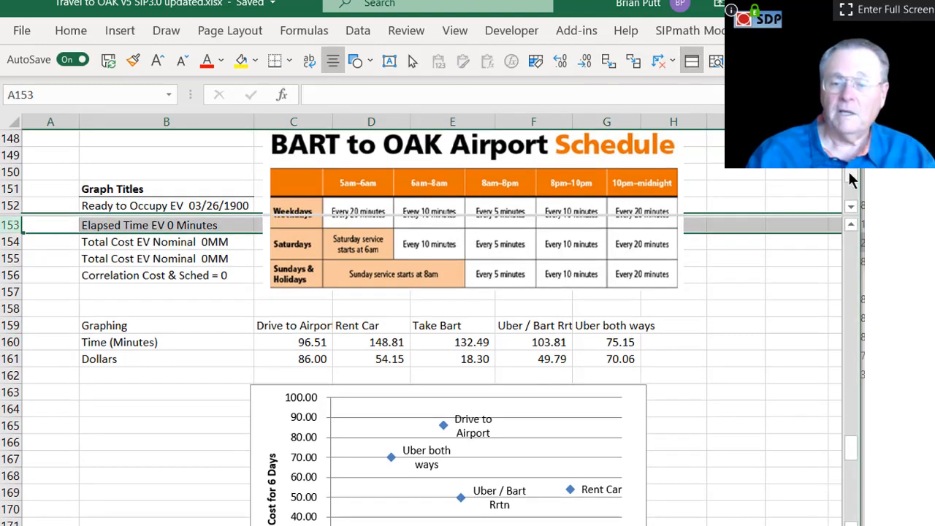
left_click_drag(855, 189, 851, 150)
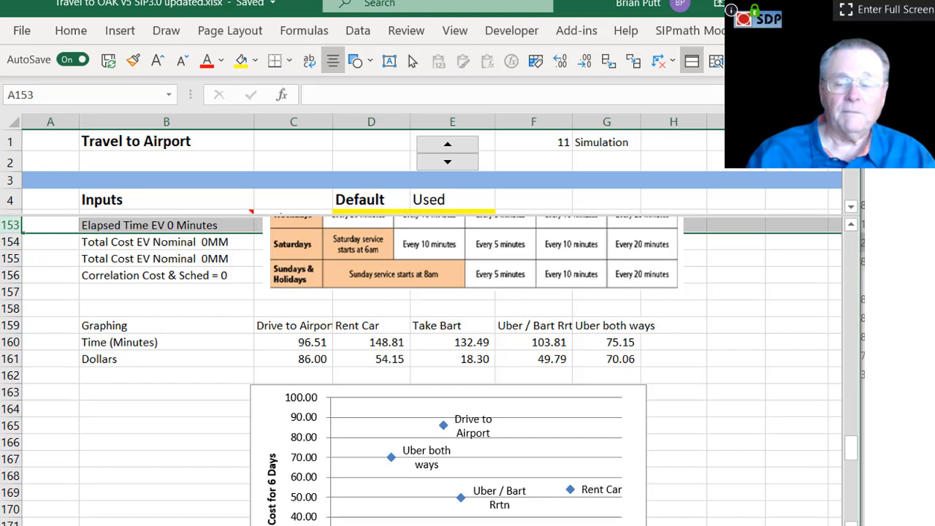
left_click(851, 207)
left_click(851, 206)
left_click(851, 207)
left_click(851, 207)
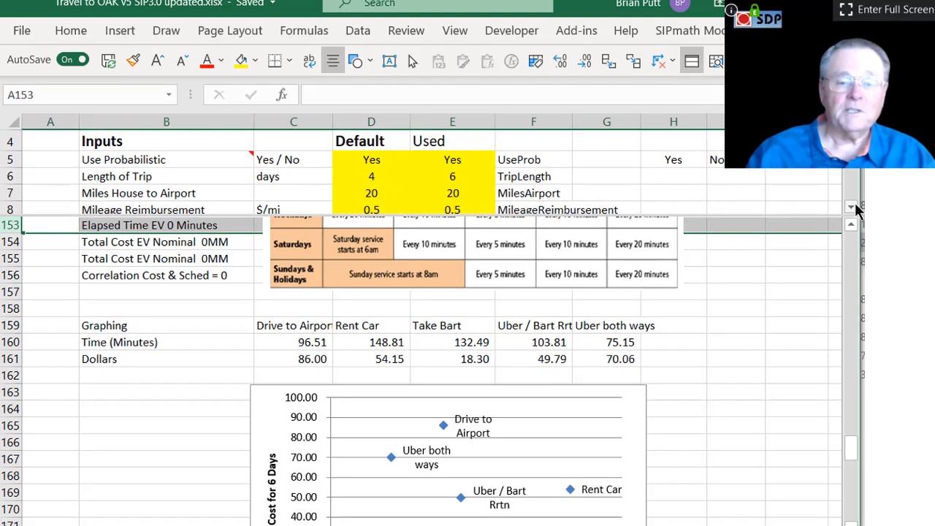
left_click(851, 521)
left_click(851, 521)
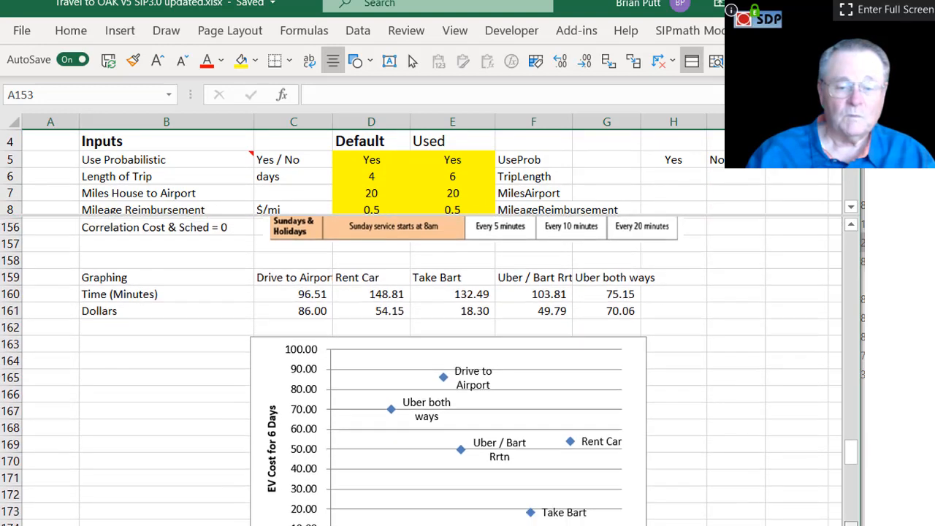
left_click(851, 520)
left_click(851, 520)
left_click(851, 520)
left_click(851, 520)
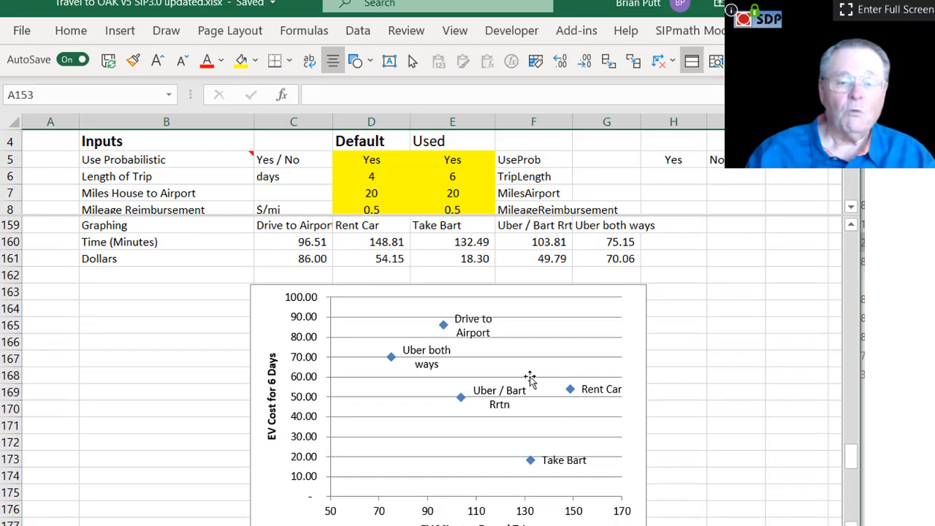
Try a used Length of Trip of 1 day to compare the scatter chart, and restore it to 6 days.
left_click(452, 174)
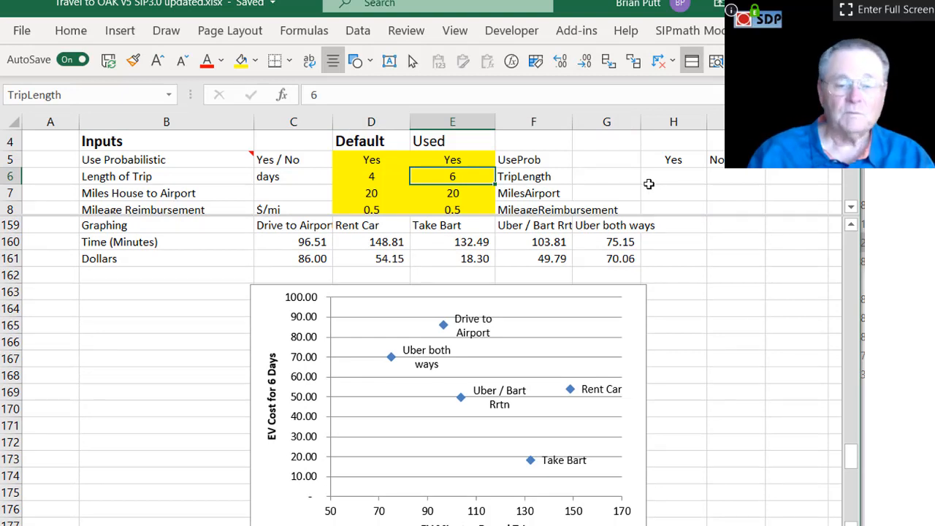
type("1")
key("ctrl+Return")
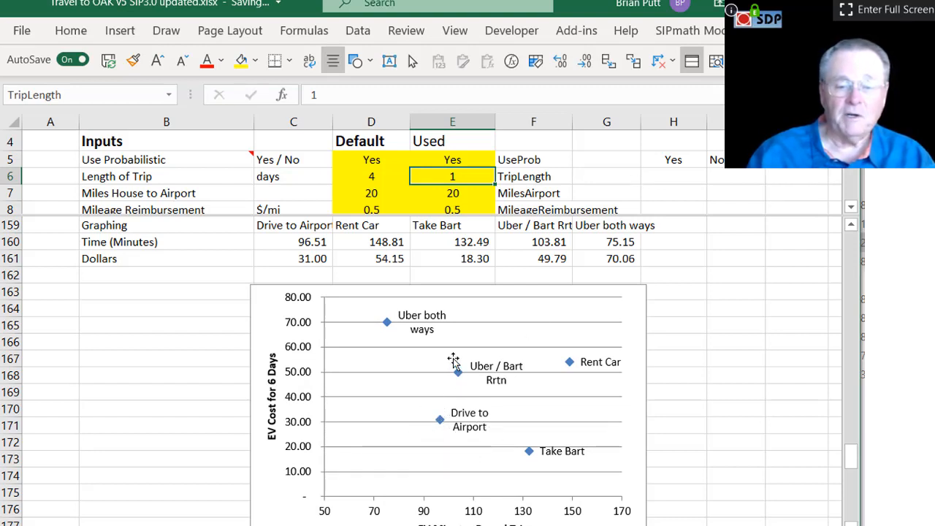
mouse_move(575, 363)
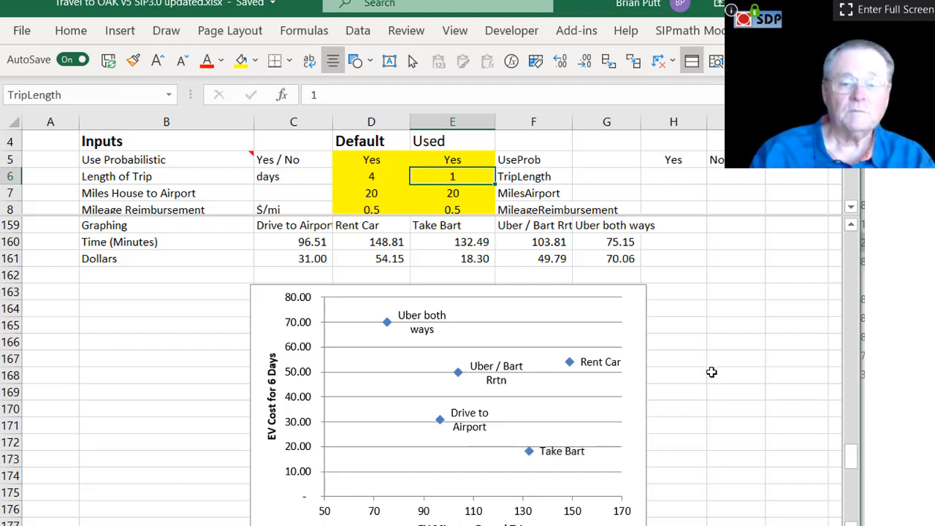
type("6")
key("ctrl+Return")
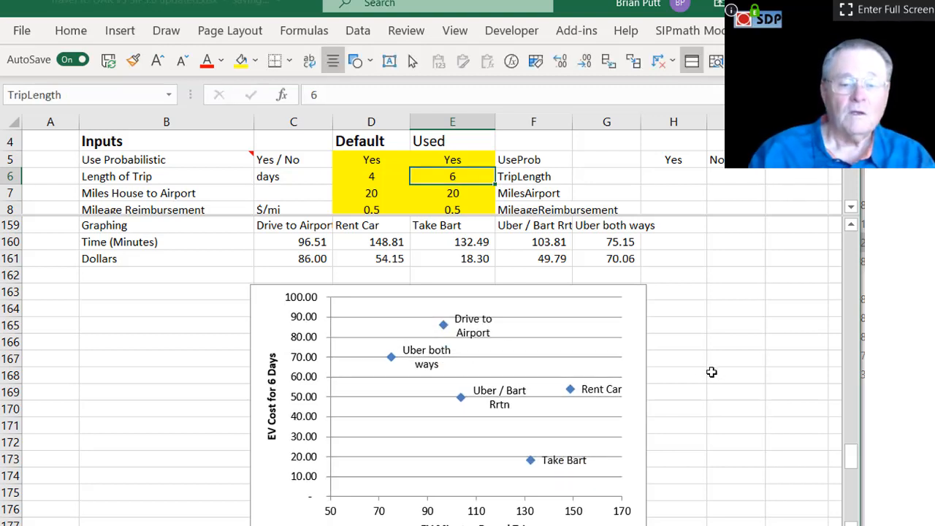
Set the used Value of time to 30 $/hr and inspect the scatter chart.
left_click(701, 194)
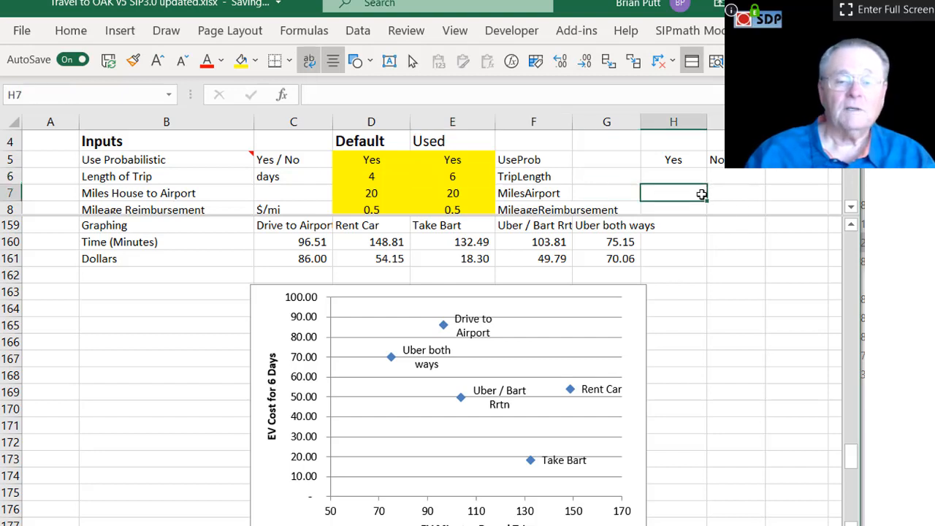
key("Down")
key("Down")
key("Down")
key("Up")
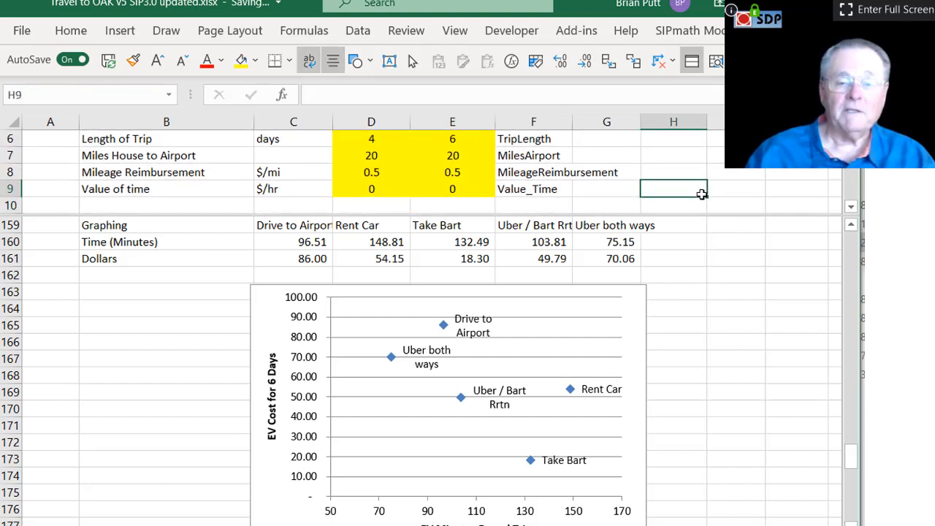
key("Left")
key("Left")
key("Left")
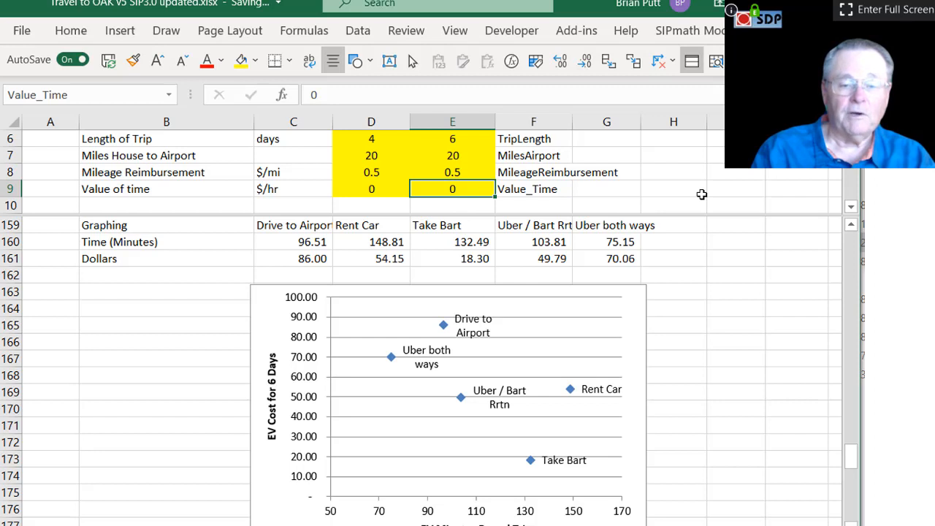
type("30")
key("ctrl+Return")
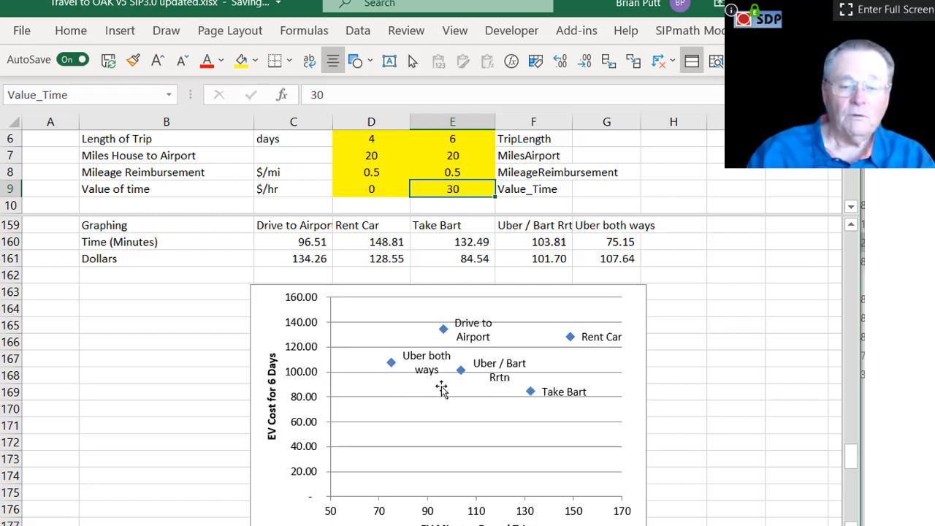
mouse_move(460, 374)
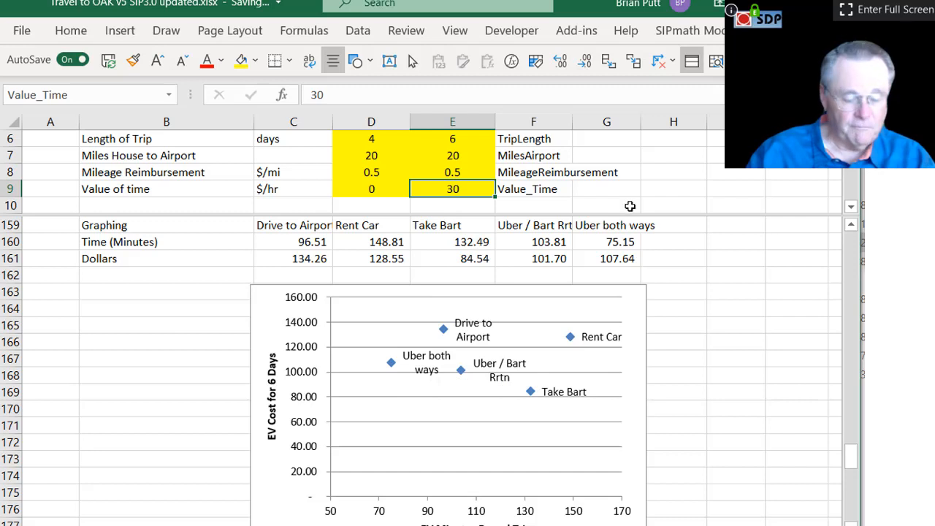
Raise the used Value of time to 40, 50 and 60 $/hr in turn, comparing the travel options on the scatter chart.
type("40")
key("ctrl+Return")
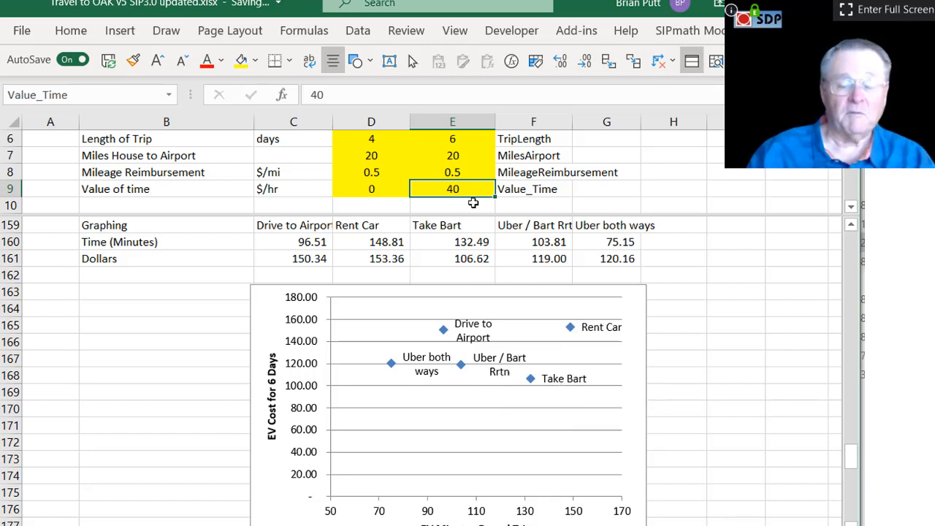
type("50")
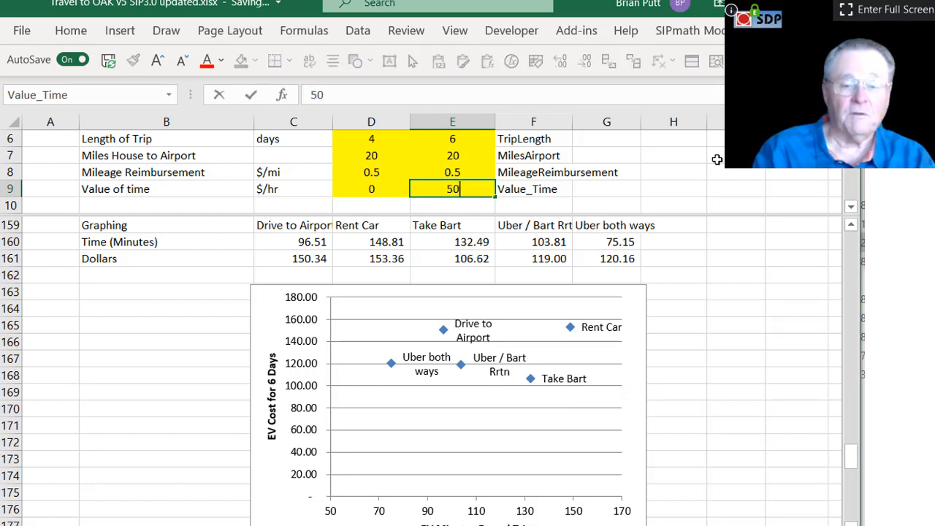
key("ctrl+Return")
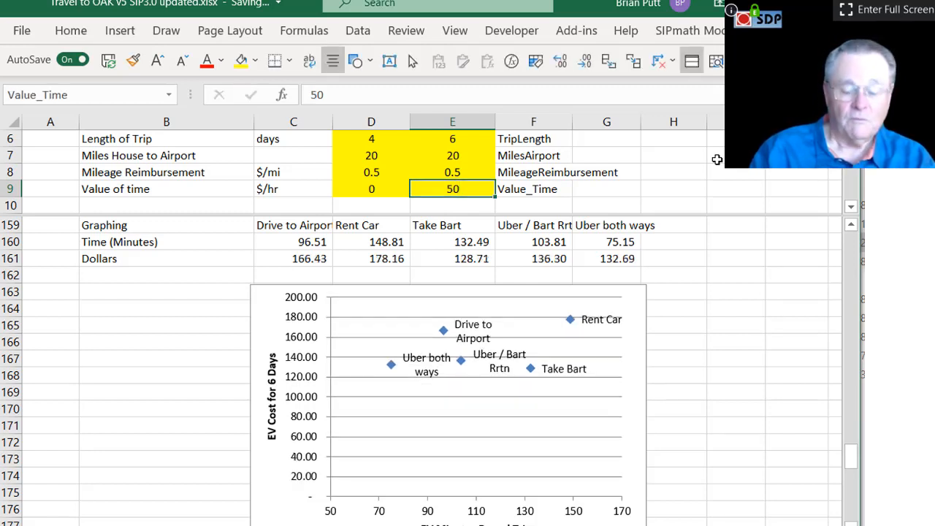
type("60")
key("ctrl+Return")
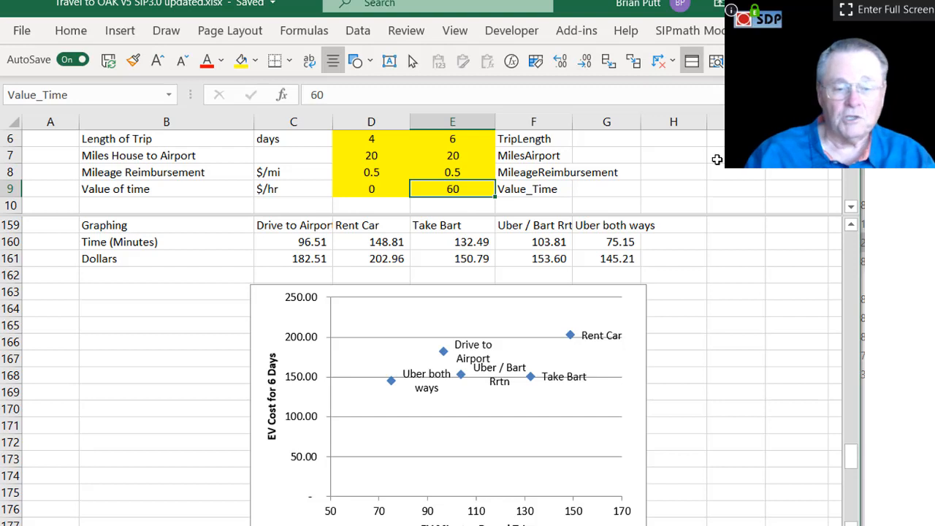
Show the cumulative time and cost charts in the lower pane and reset the used Value of time to 0 $/hr.
left_click(632, 294)
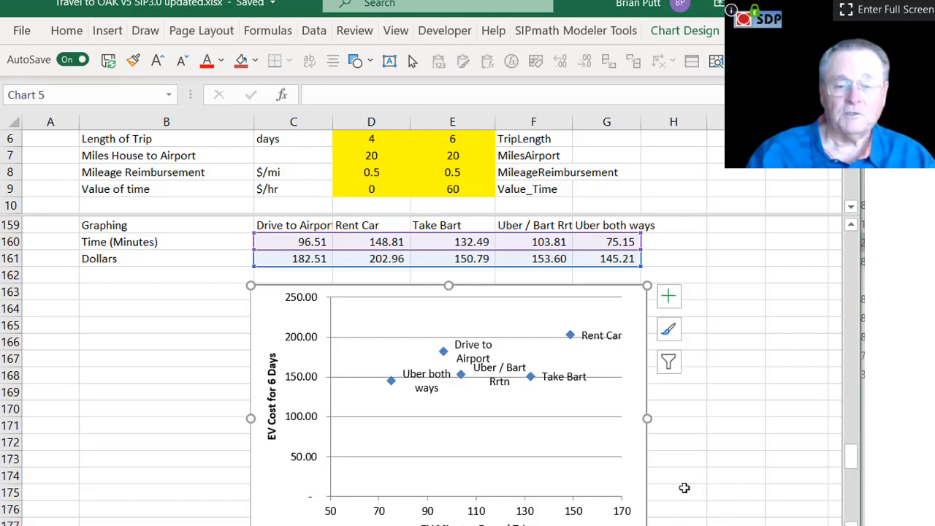
scroll(713, 433, "up", 2)
left_click(718, 442)
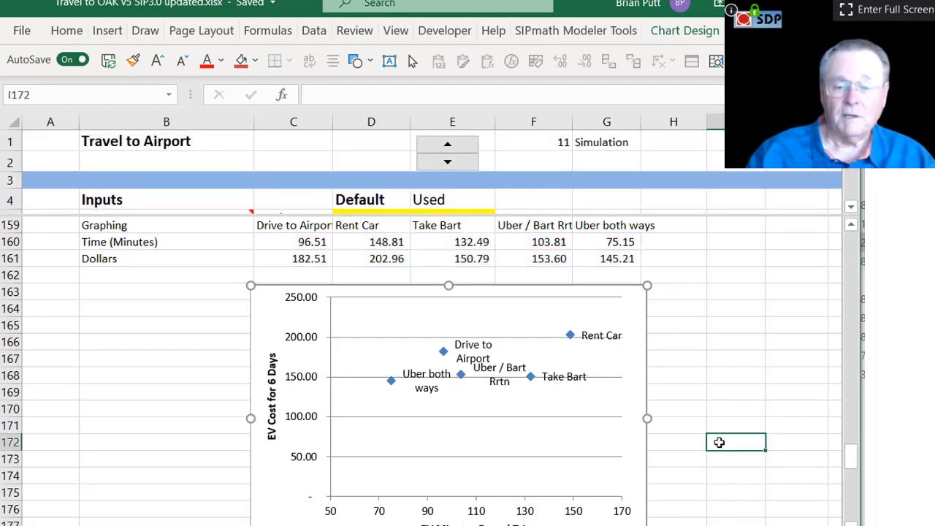
scroll(719, 443, "up", 5)
scroll(719, 443, "up", 5)
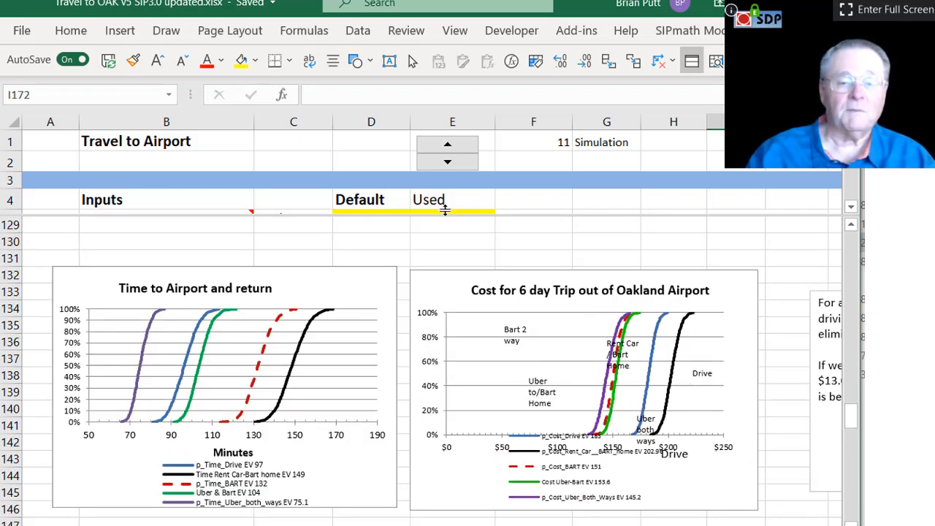
left_click(511, 200)
scroll(513, 200, "down", 2)
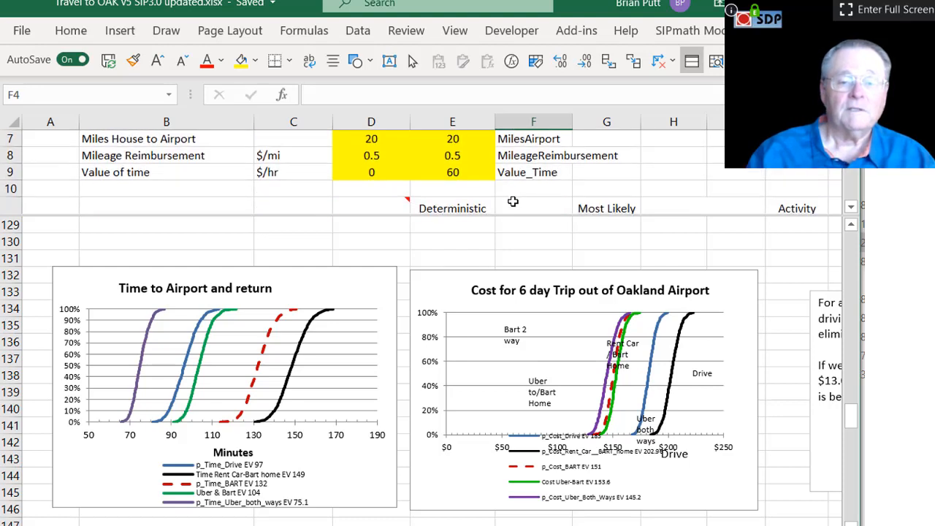
left_click(468, 170)
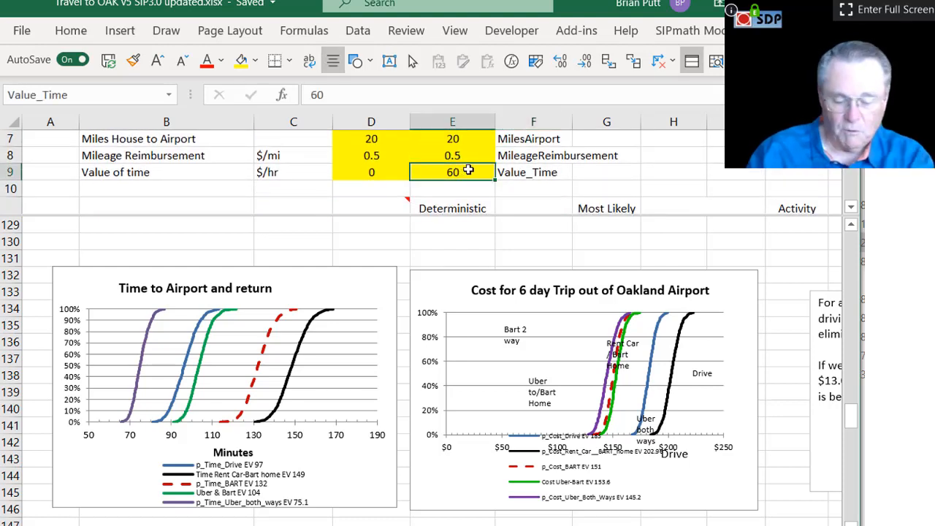
type("0")
key("ctrl+Return")
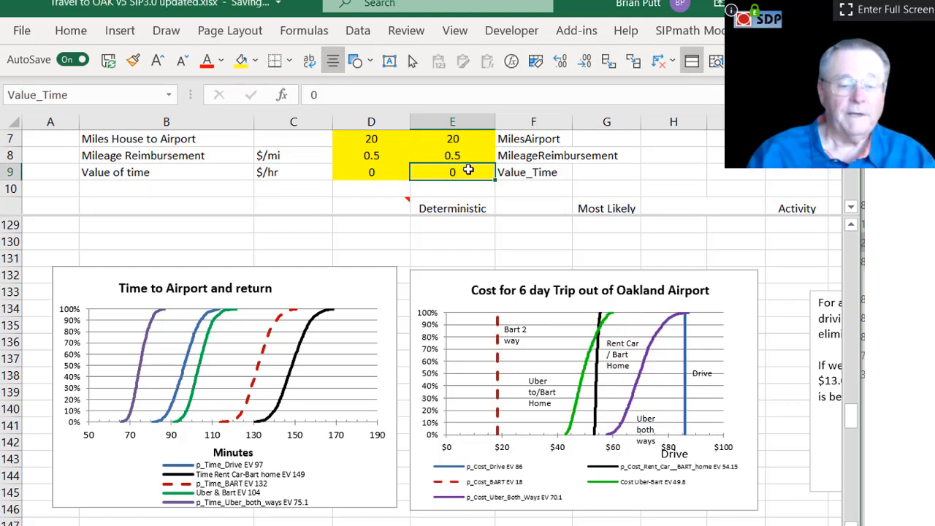